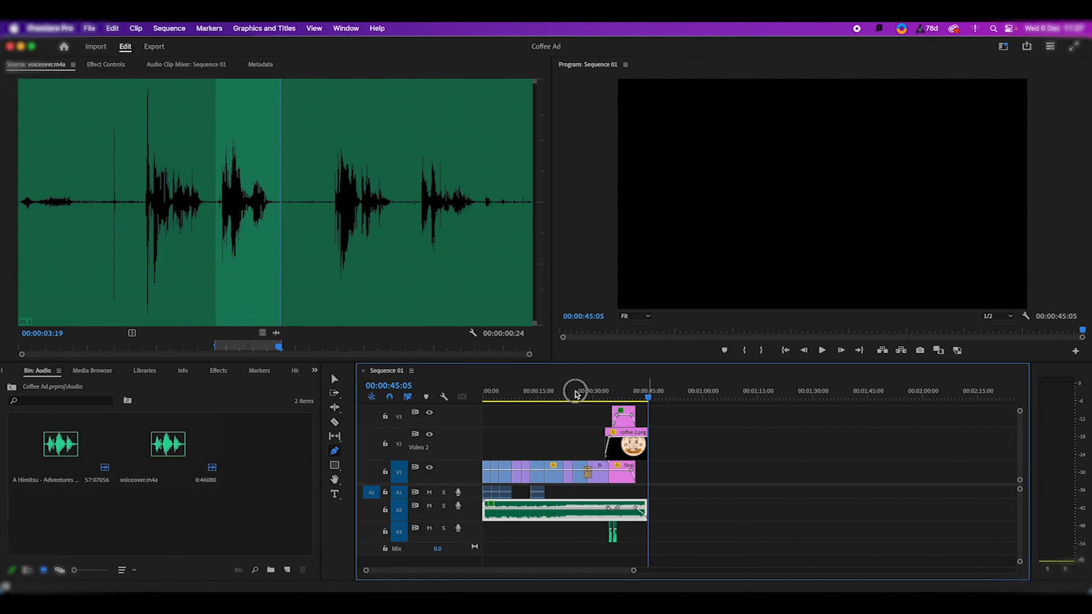
- Move the playhead to the start of the sequence and open the media export settings
left_click(590, 396)
left_click_drag(590, 396, 471, 397)
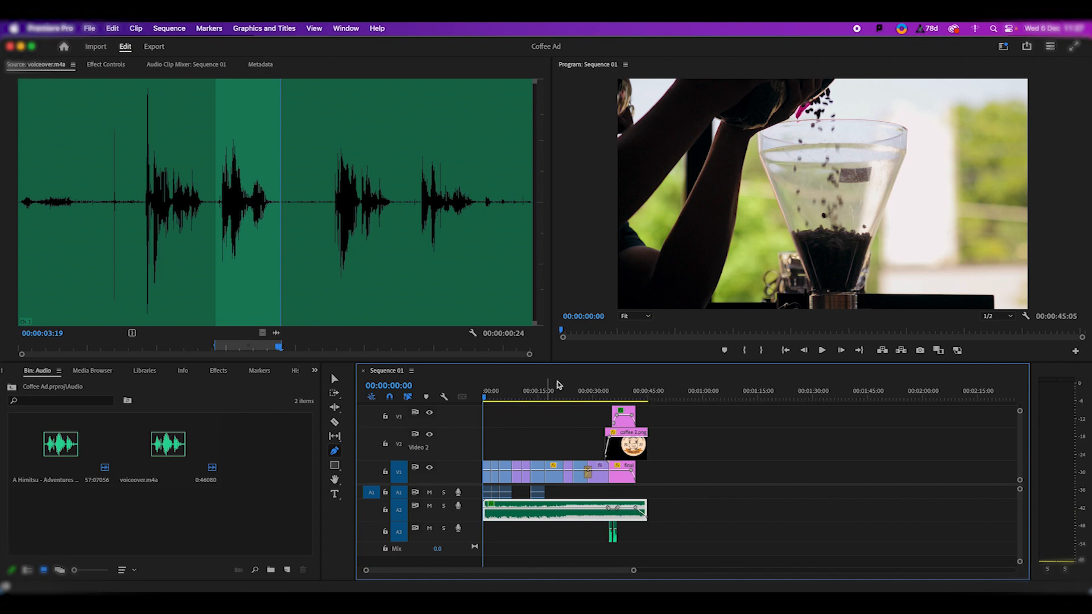
key("v")
left_click(482, 402)
left_click(89, 28)
mouse_move(185, 364)
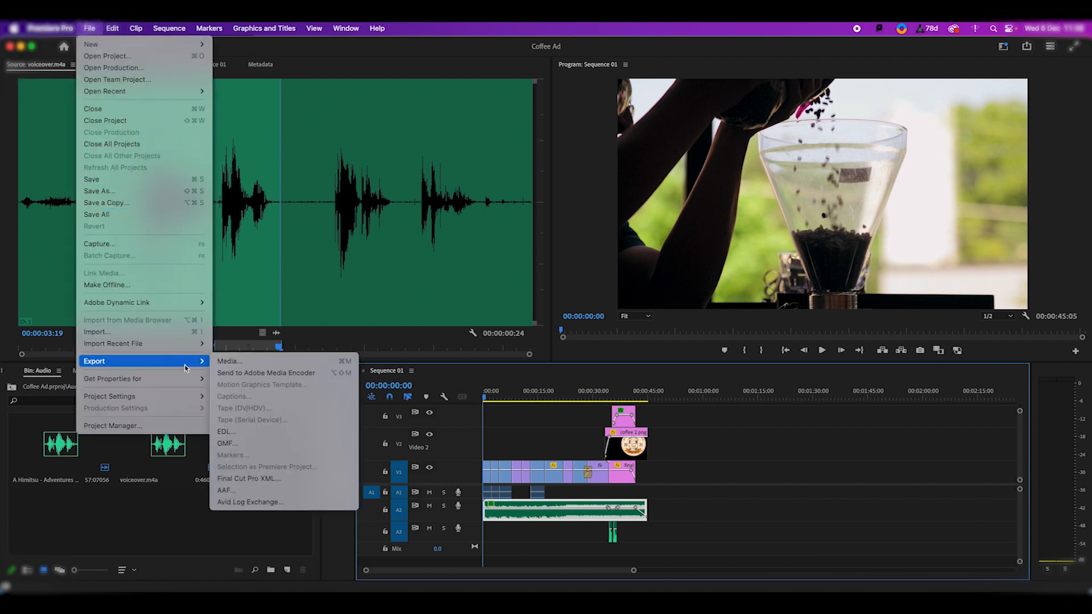
left_click(240, 362)
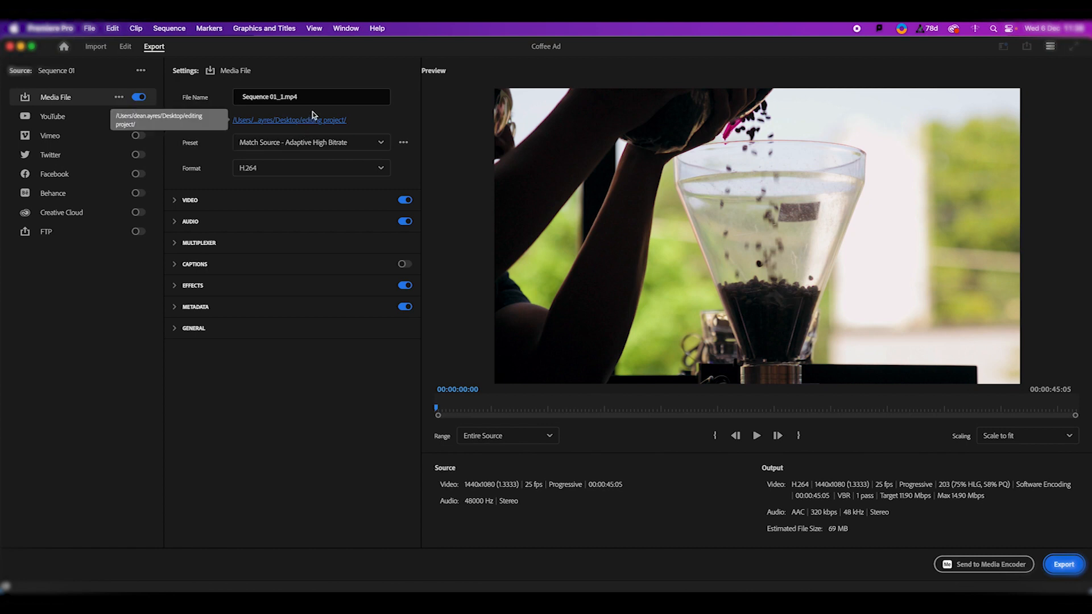
- Name the export file Coffee Ad and apply the High Quality 2160p 4K preset
left_click(266, 98)
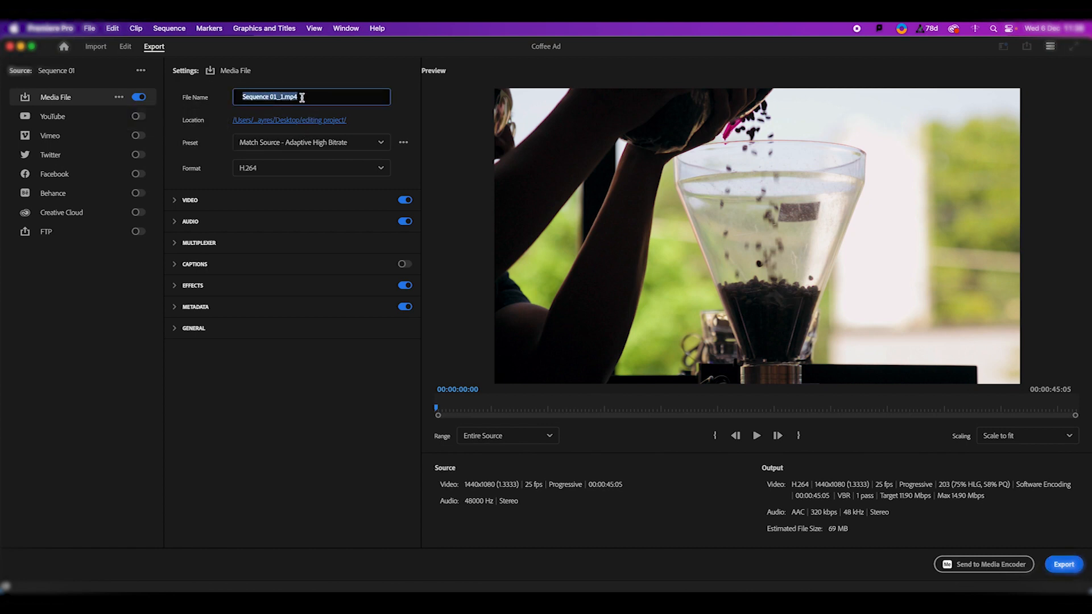
type("Coffee Ad")
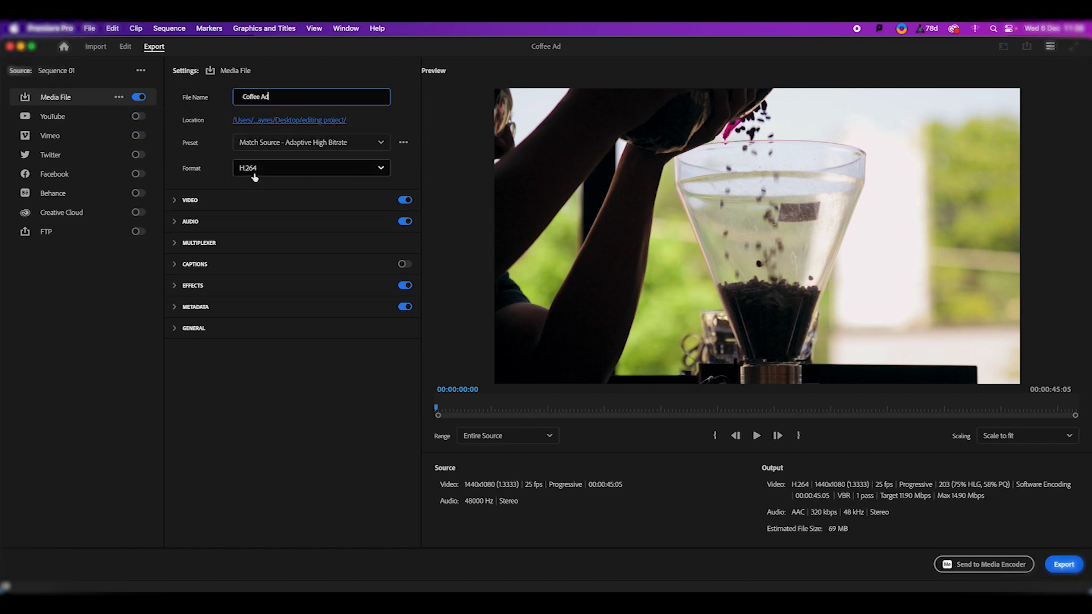
left_click(379, 144)
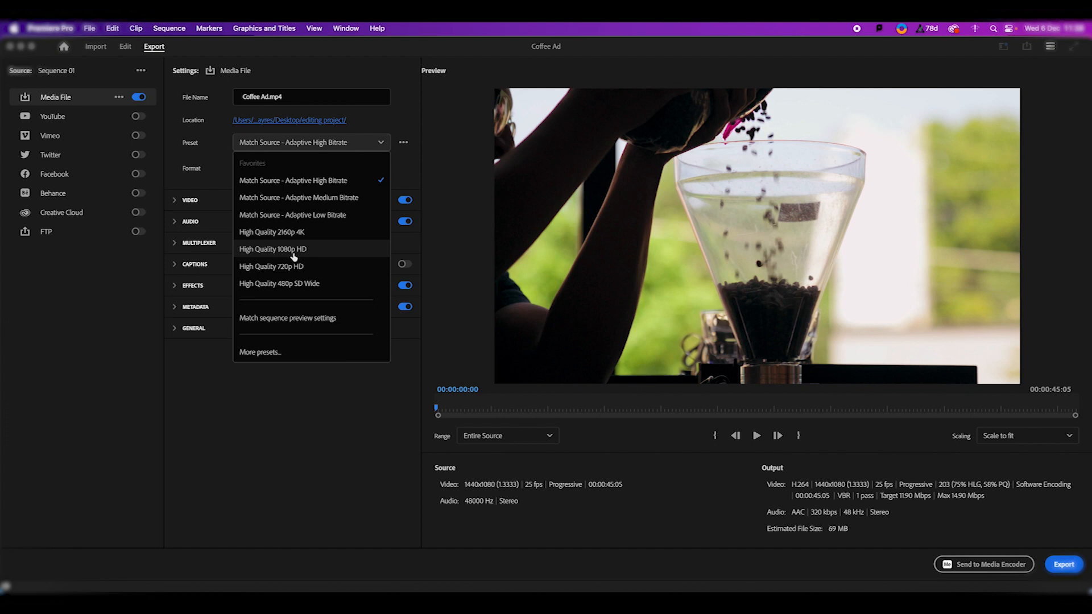
left_click(273, 233)
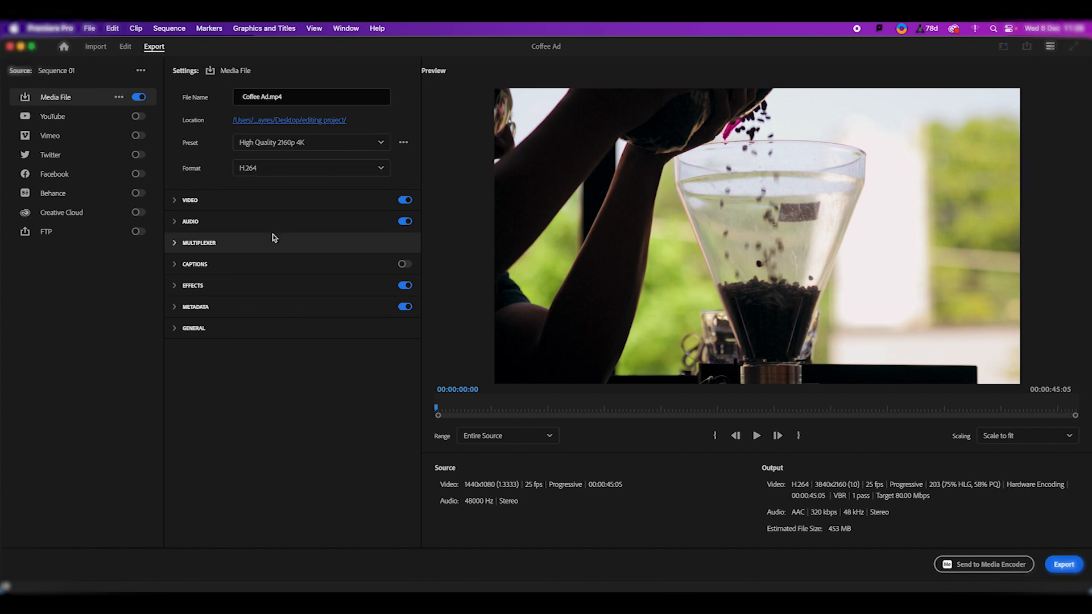
- Set the bitrate encoding to VBR, 2 pass in the full video export settings
left_click(174, 201)
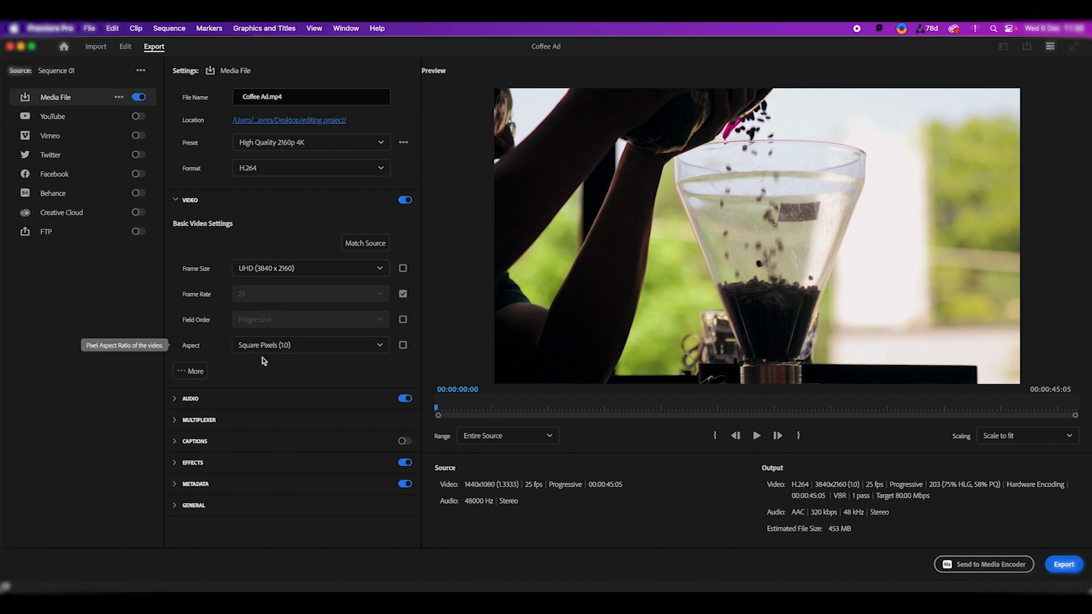
left_click(195, 372)
scroll(264, 385, "down", 2)
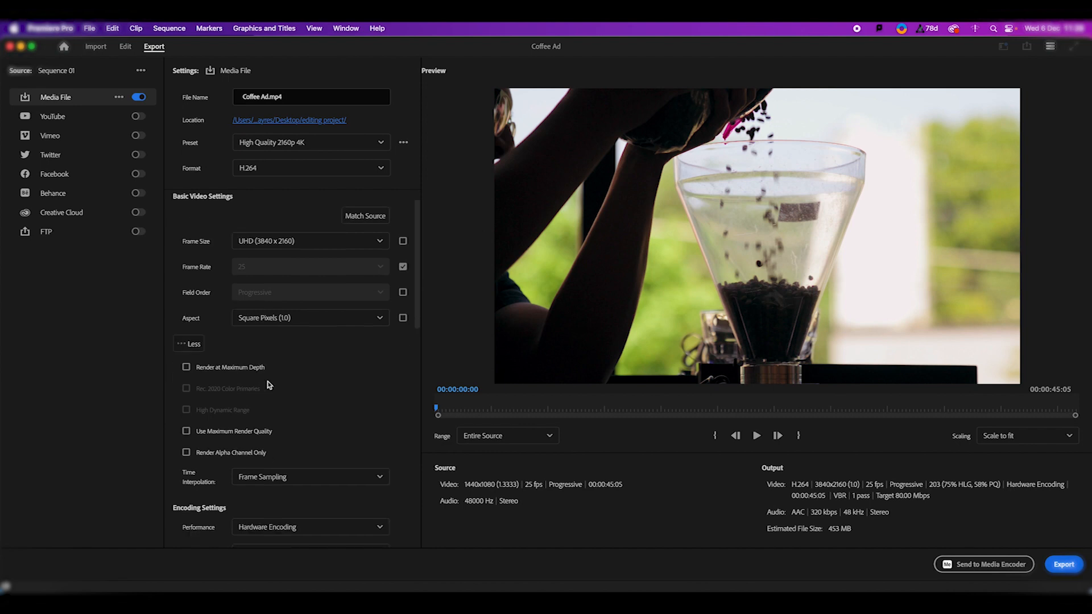
scroll(290, 421, "down", 5)
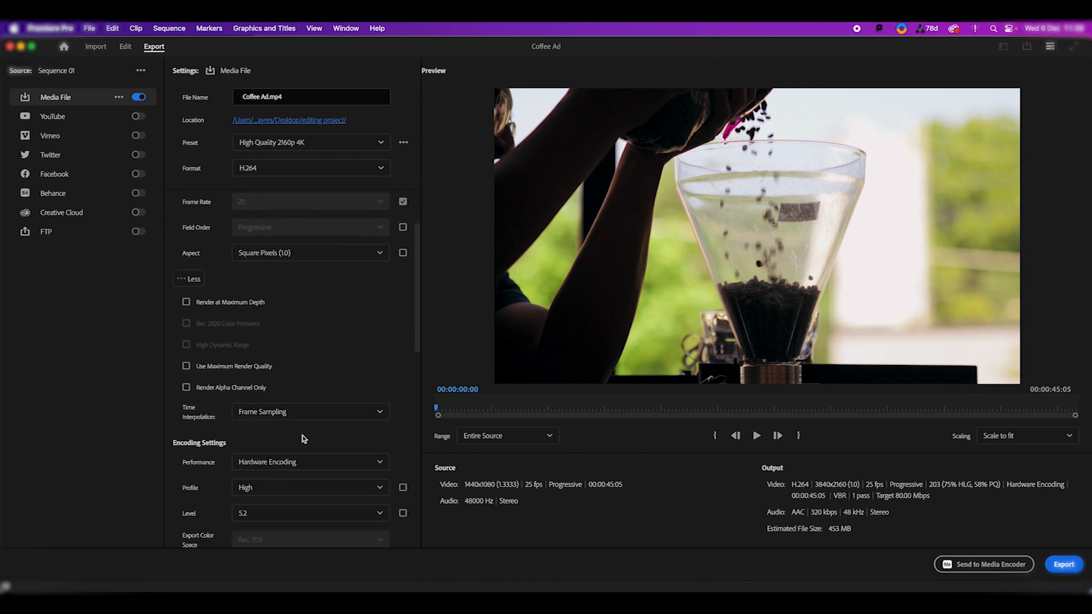
scroll(298, 435, "down", 8)
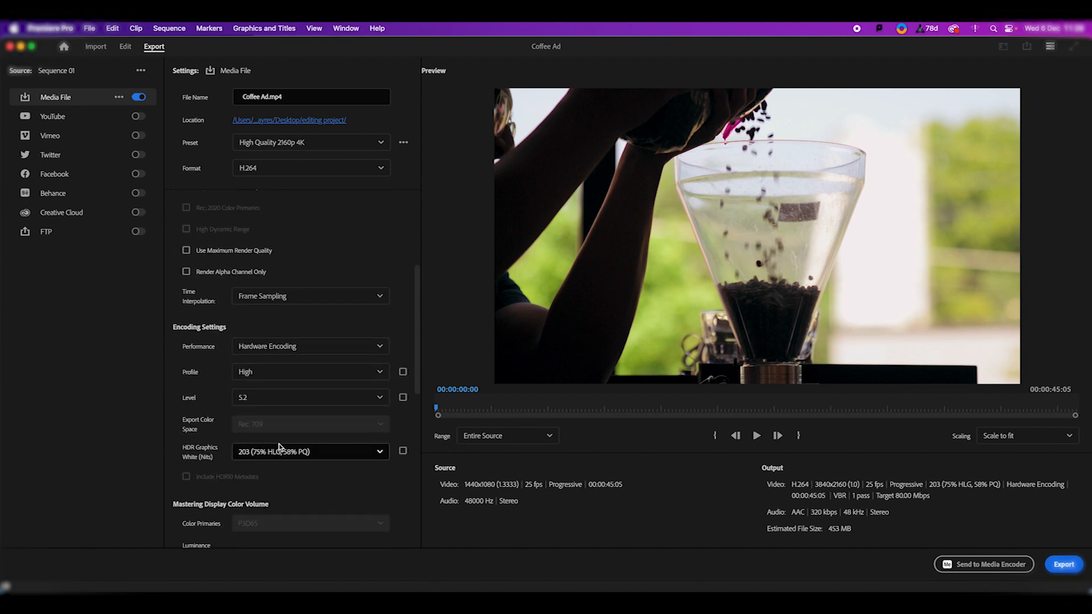
scroll(279, 445, "down", 12)
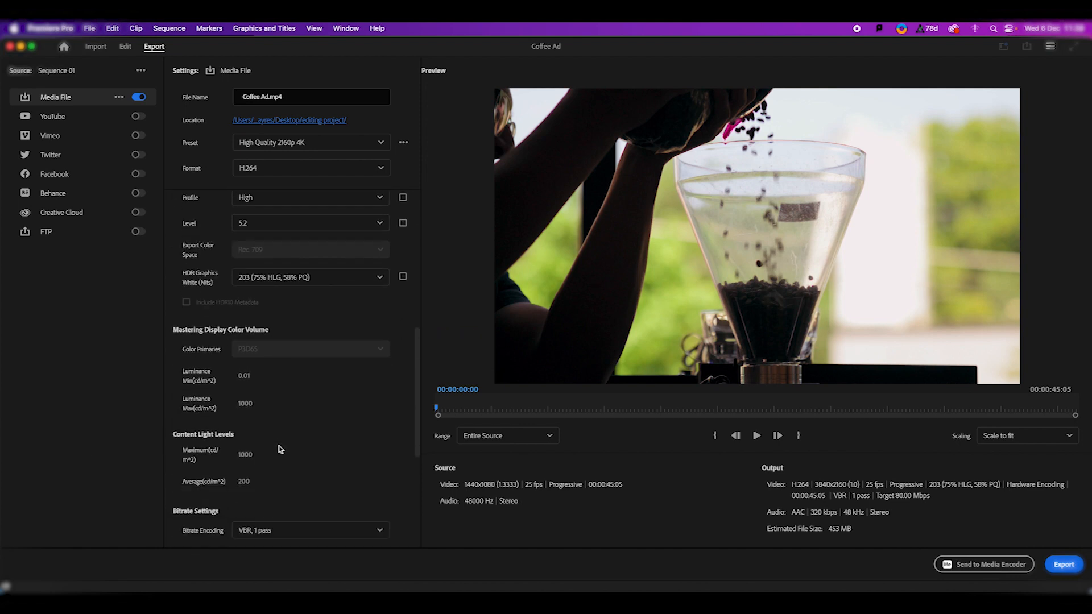
scroll(279, 450, "down", 1)
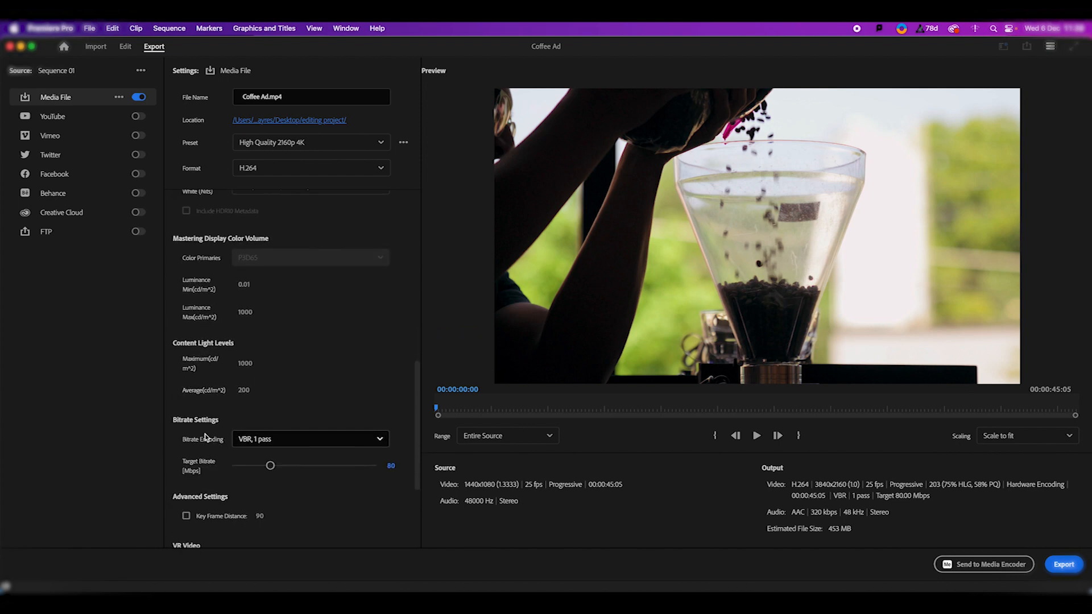
left_click(380, 440)
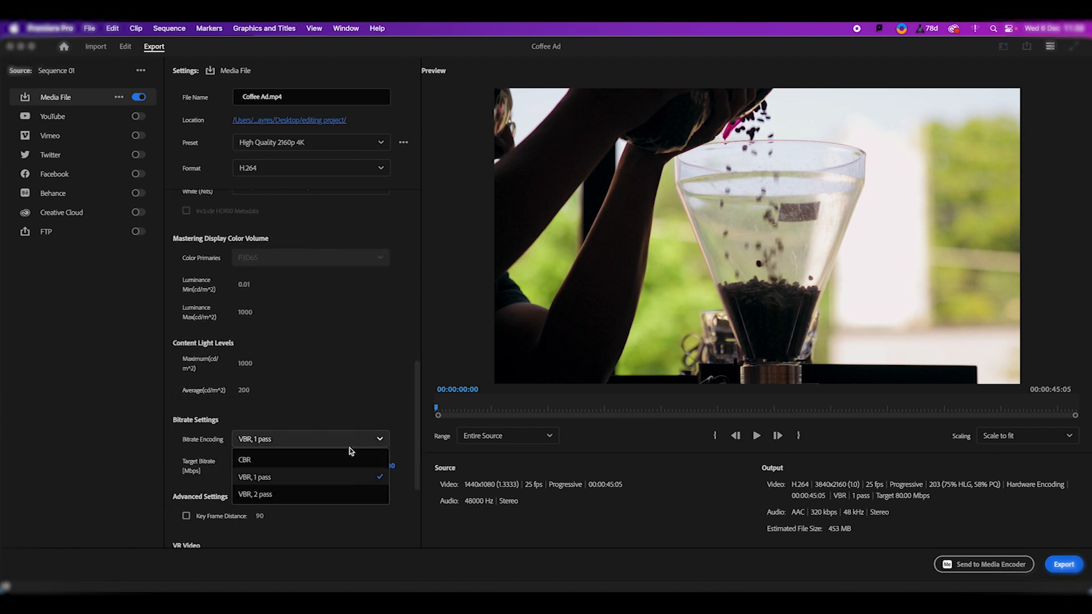
left_click(284, 494)
scroll(291, 432, "down", 2)
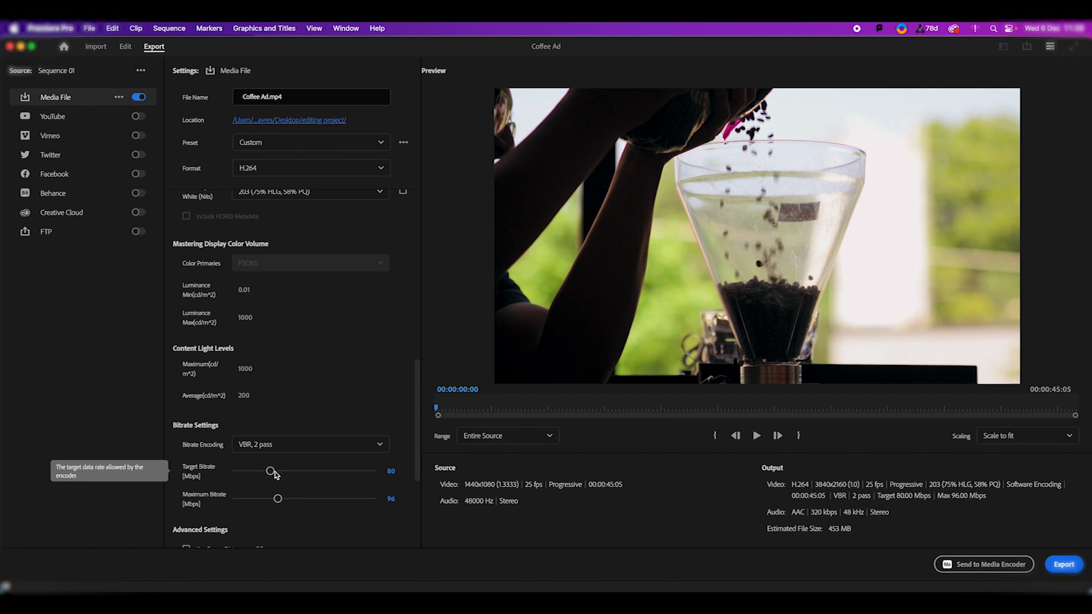
- Set the target bitrate to 60 Mbps and the maximum bitrate to 70 Mbps
left_click_drag(271, 471, 271, 473)
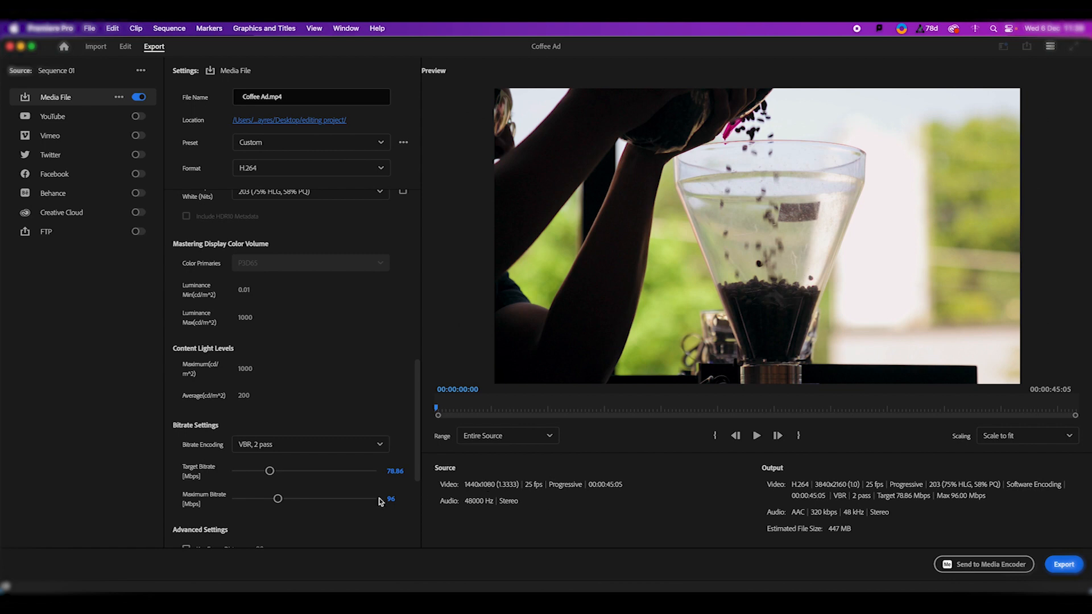
left_click_drag(269, 471, 260, 472)
left_click(394, 471)
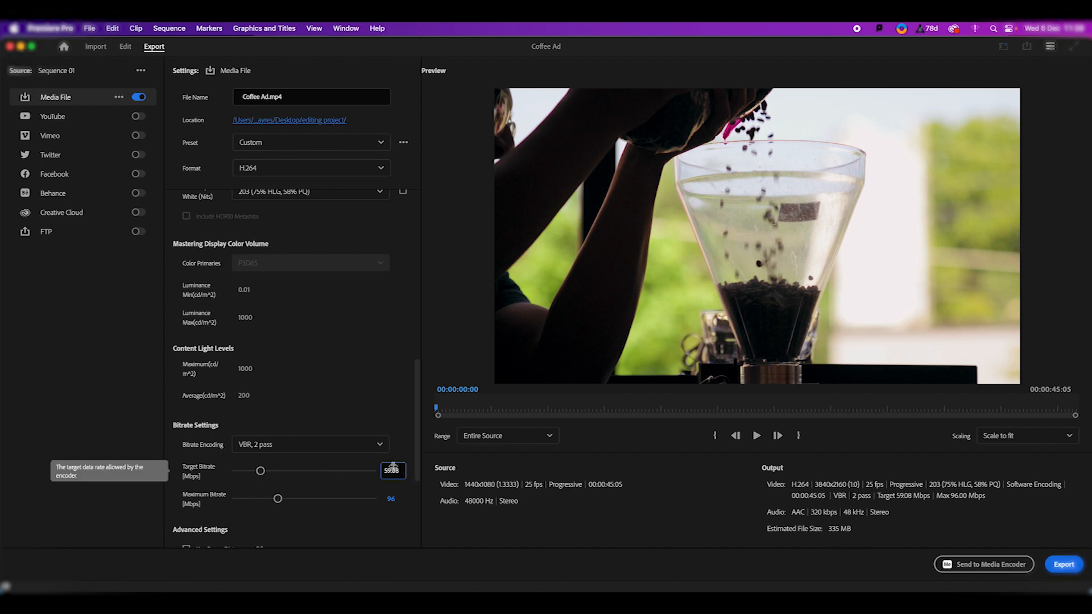
type("60")
key("Return")
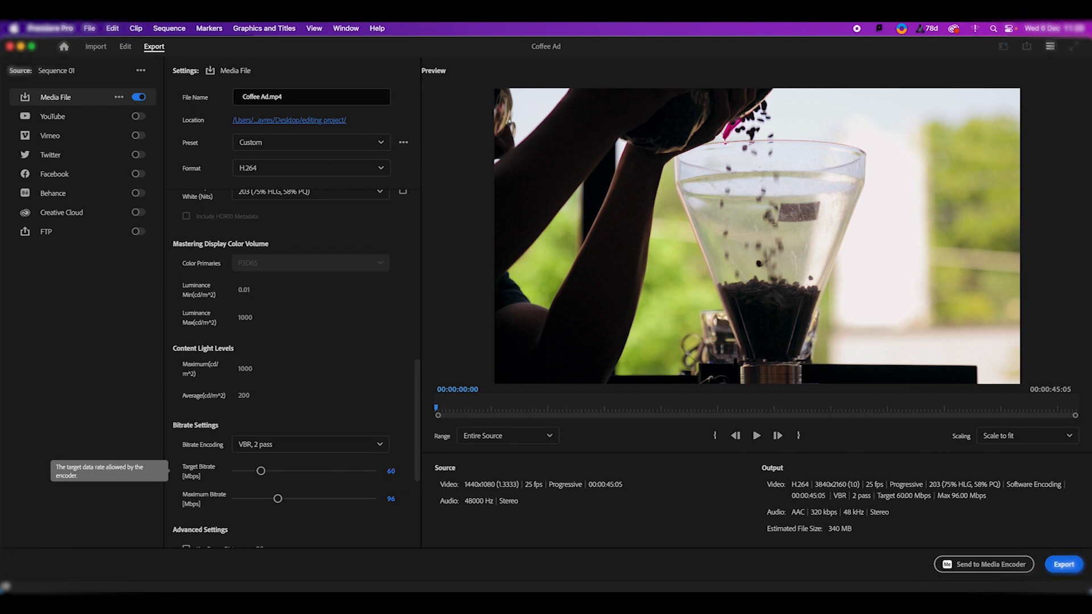
left_click(391, 499)
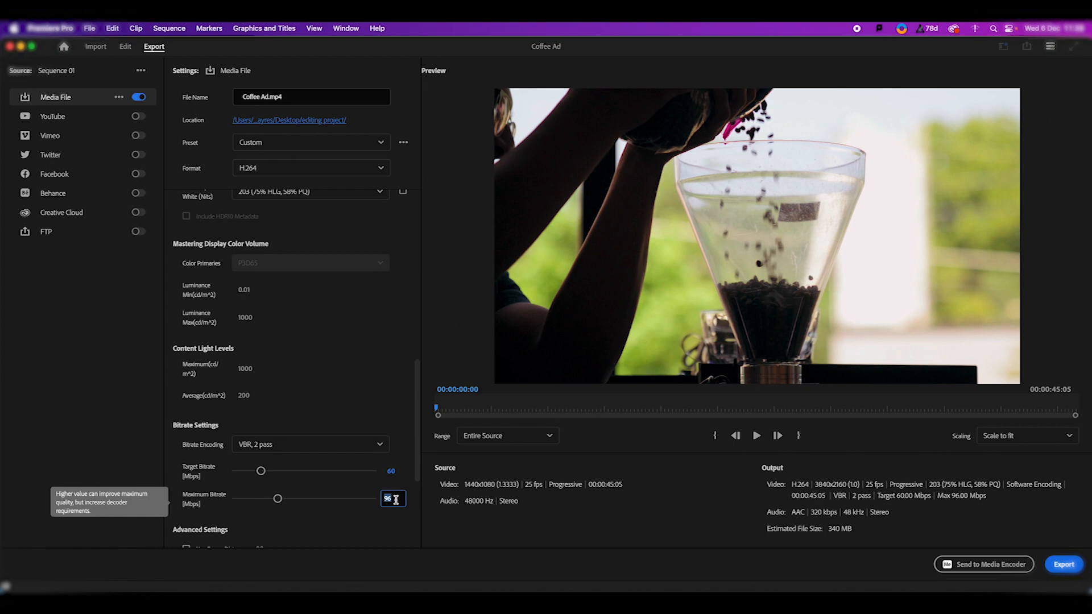
type("70")
key("Return")
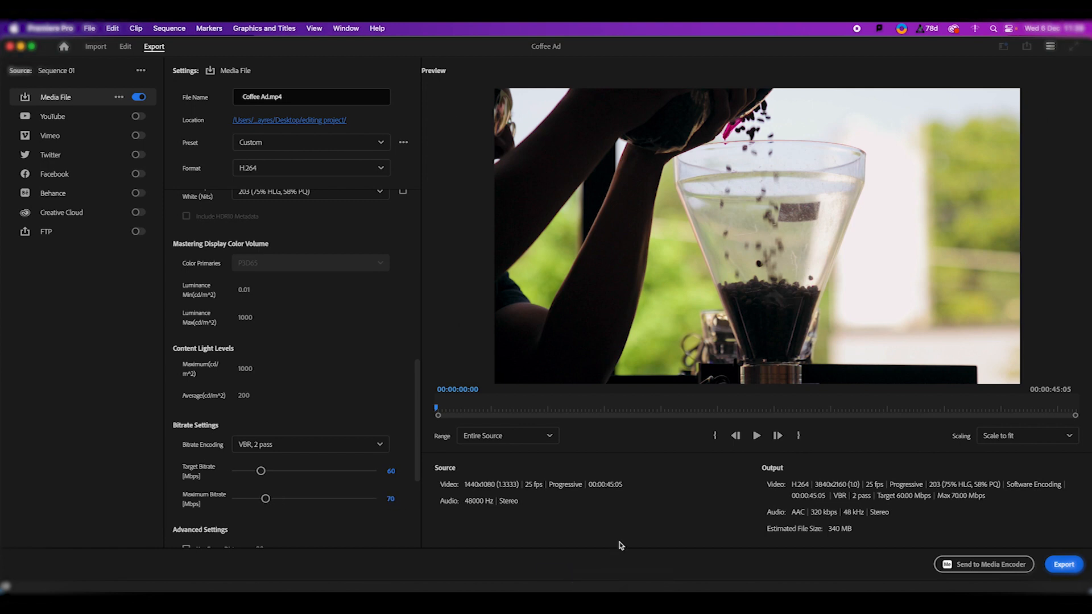
- Collapse the extended video settings and check the audio export format, codec, sample rate and bitrate
scroll(268, 452, "up", 10)
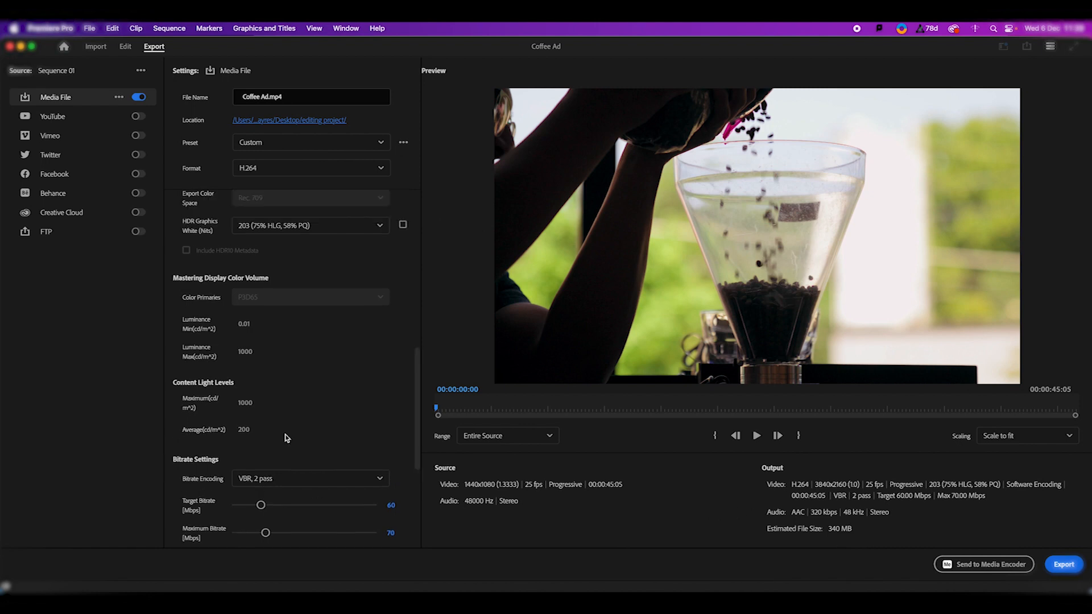
scroll(259, 354, "up", 5)
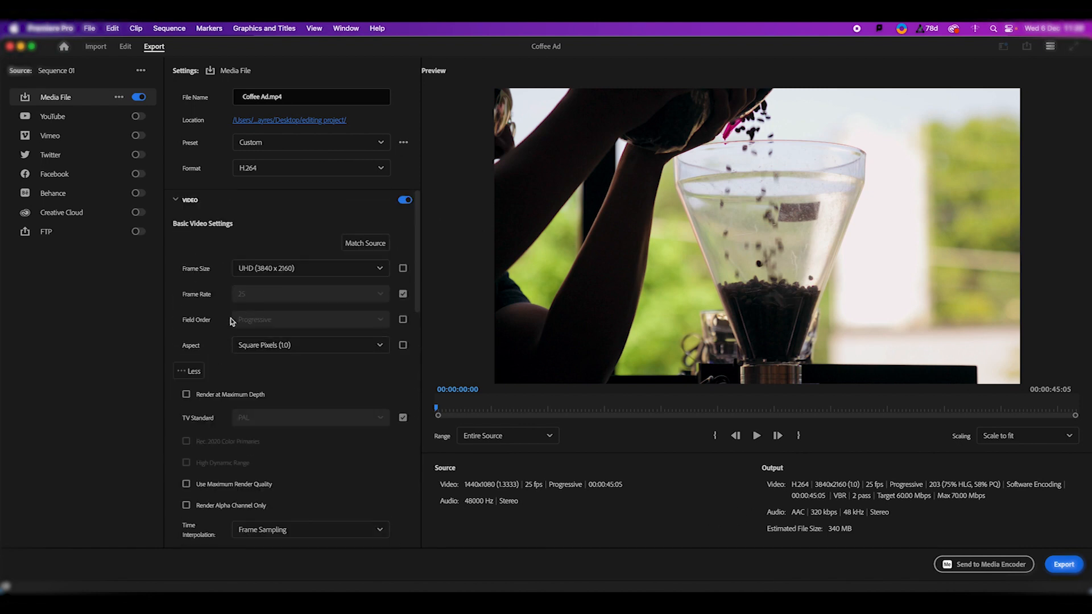
left_click(196, 371)
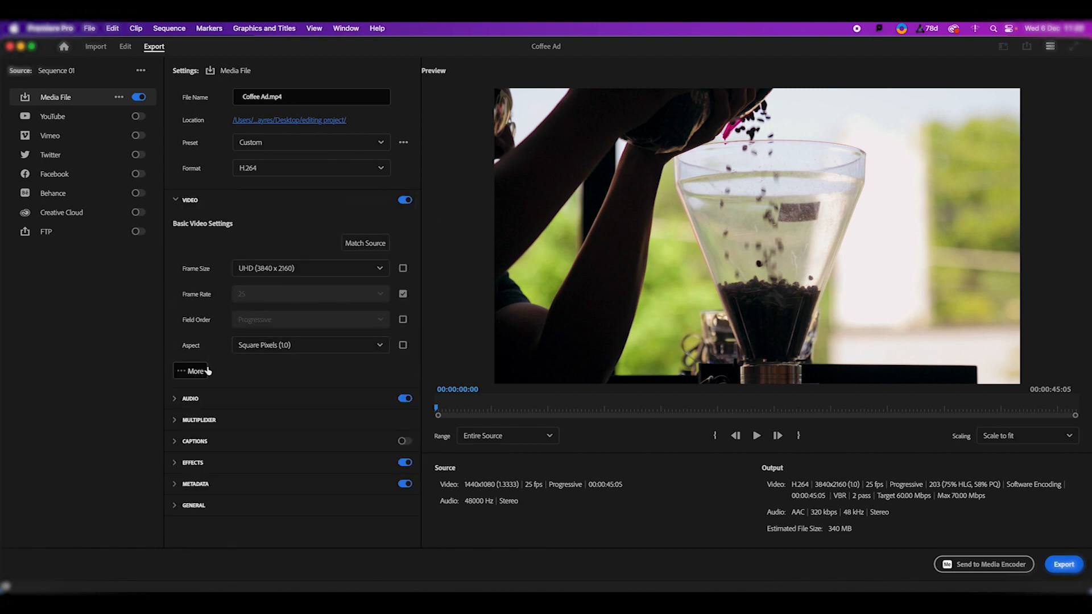
left_click(192, 399)
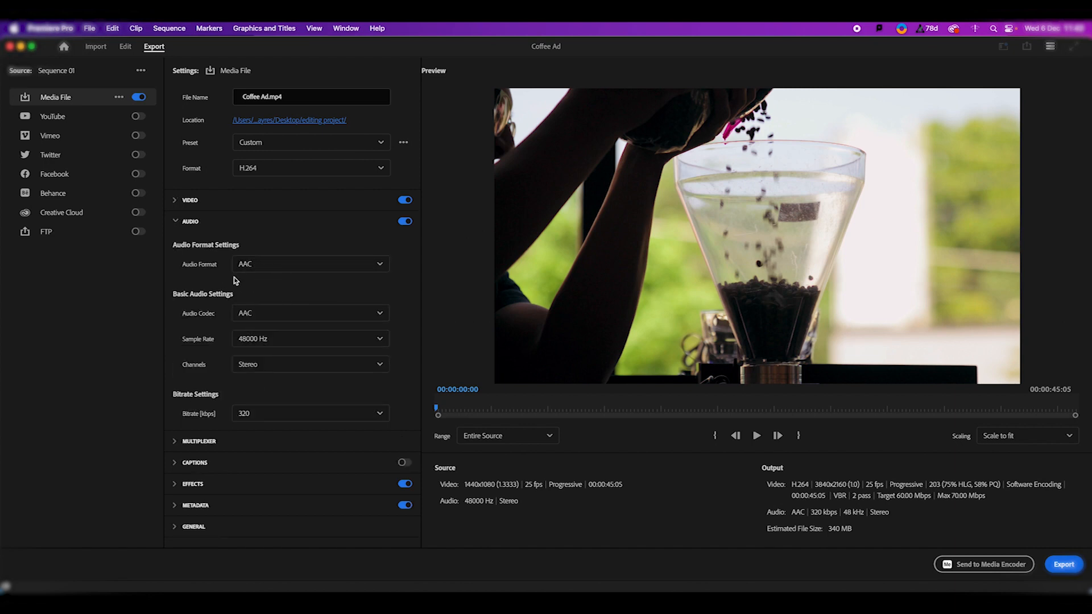
left_click(190, 222)
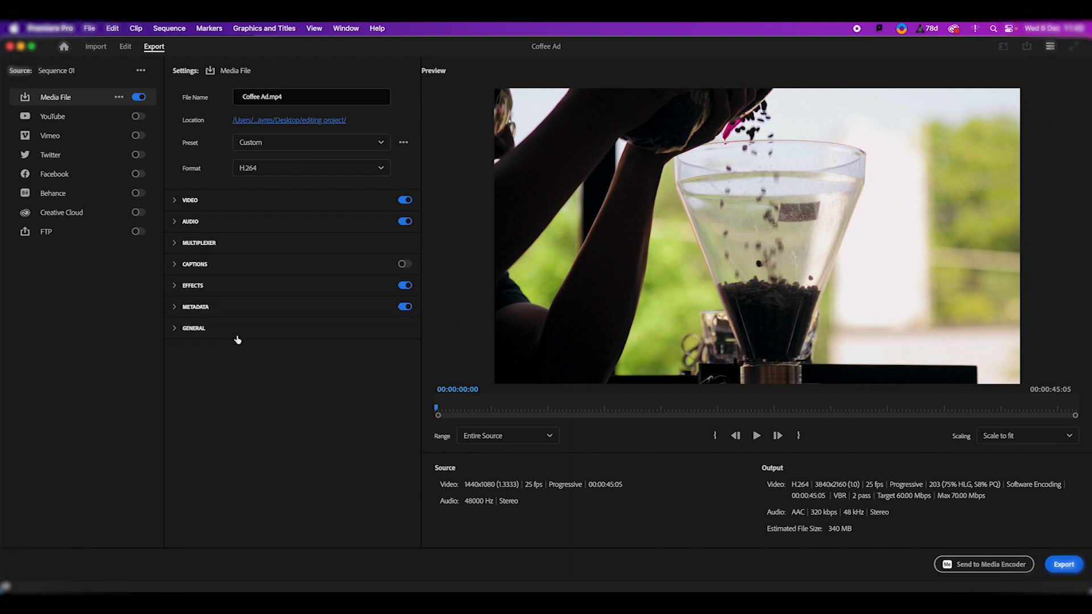
- Enable the YouTube destination to look through its publishing options and switch it off again
left_click(139, 117)
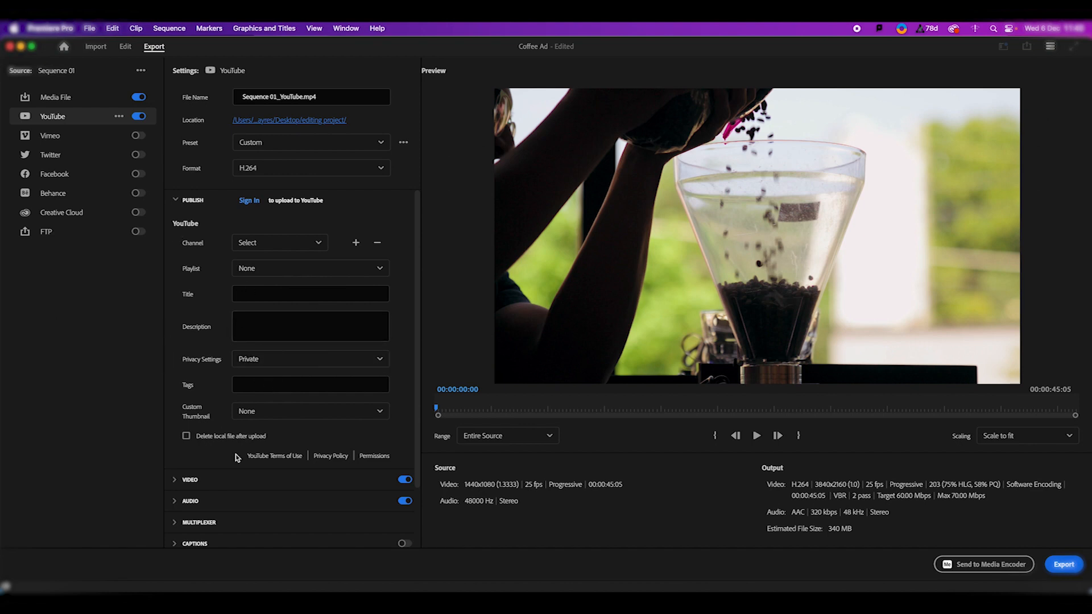
scroll(236, 456, "down", 3)
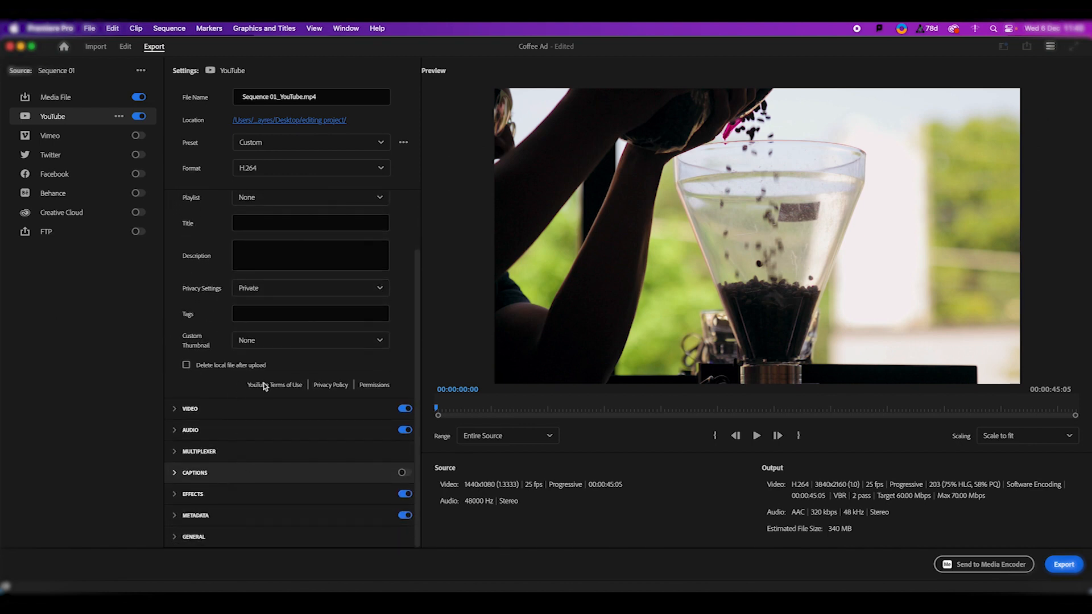
scroll(188, 353, "up", 2)
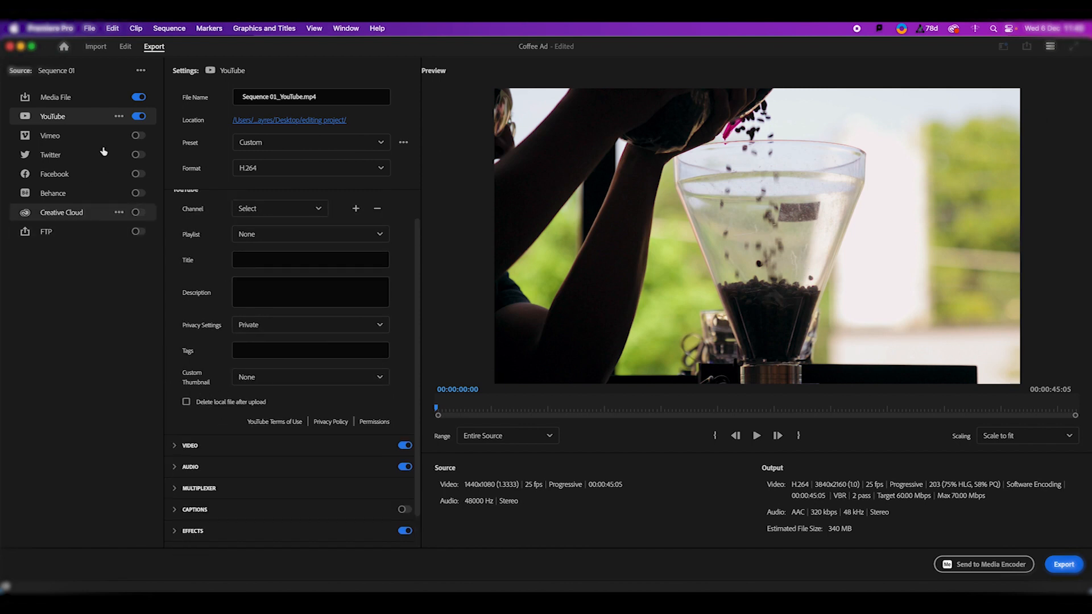
left_click(138, 117)
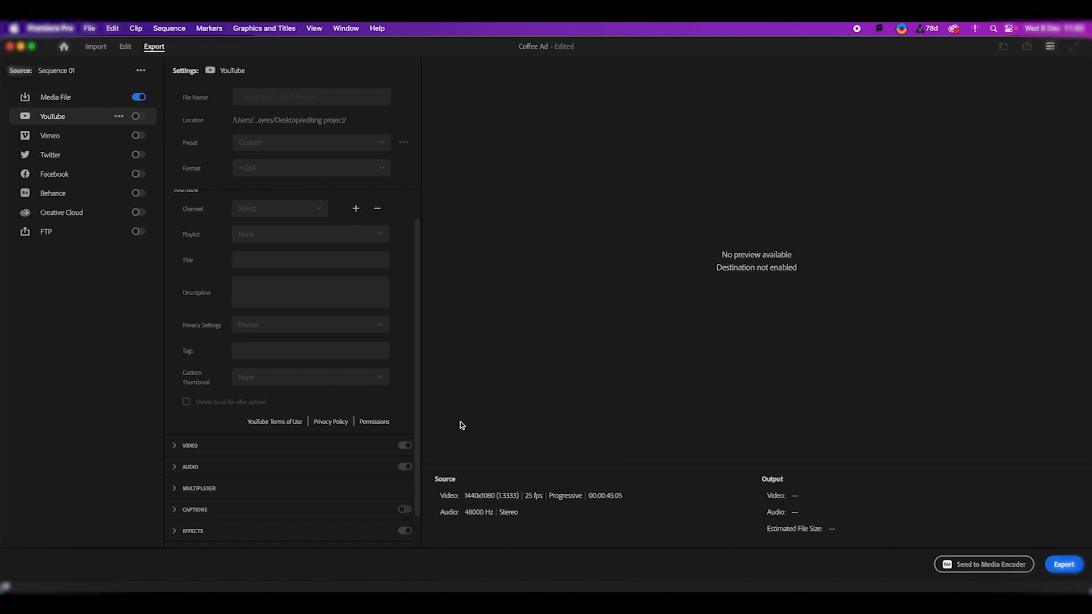
- Return to the Media File destination and set the export range to Entire Source
left_click(61, 101)
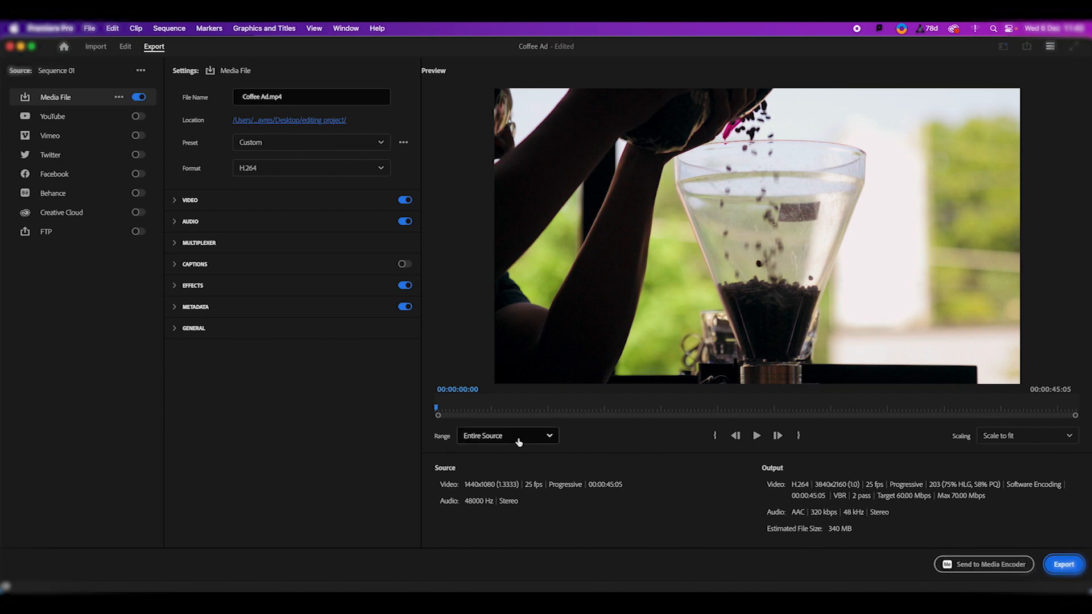
left_click(550, 438)
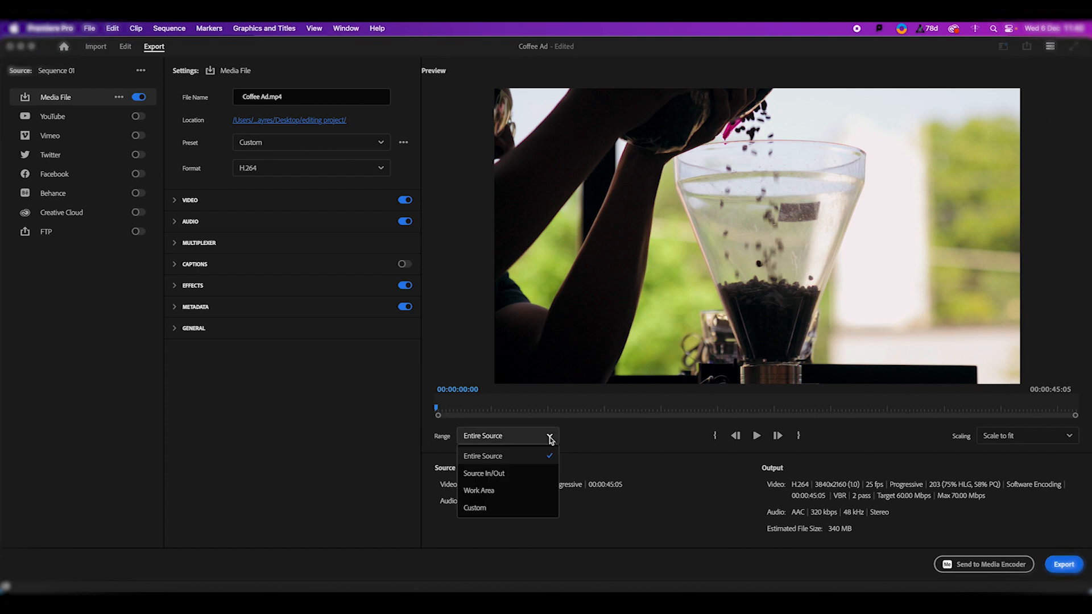
left_click(484, 457)
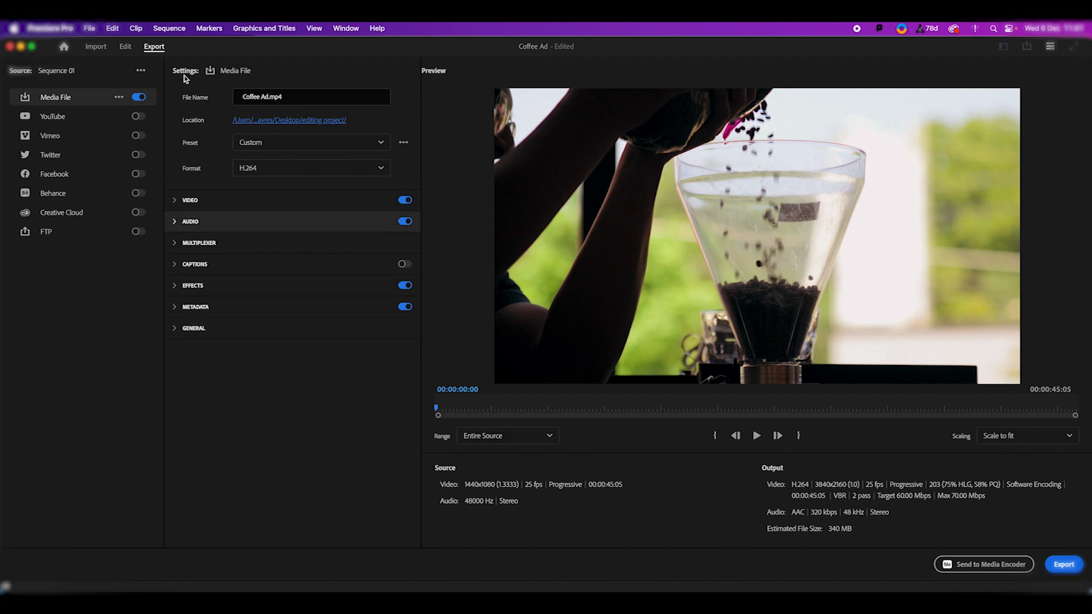
- Return to the editing workspace and mark an In point at the sequence start and an Out point at its end, 00:00:45:05
left_click(125, 46)
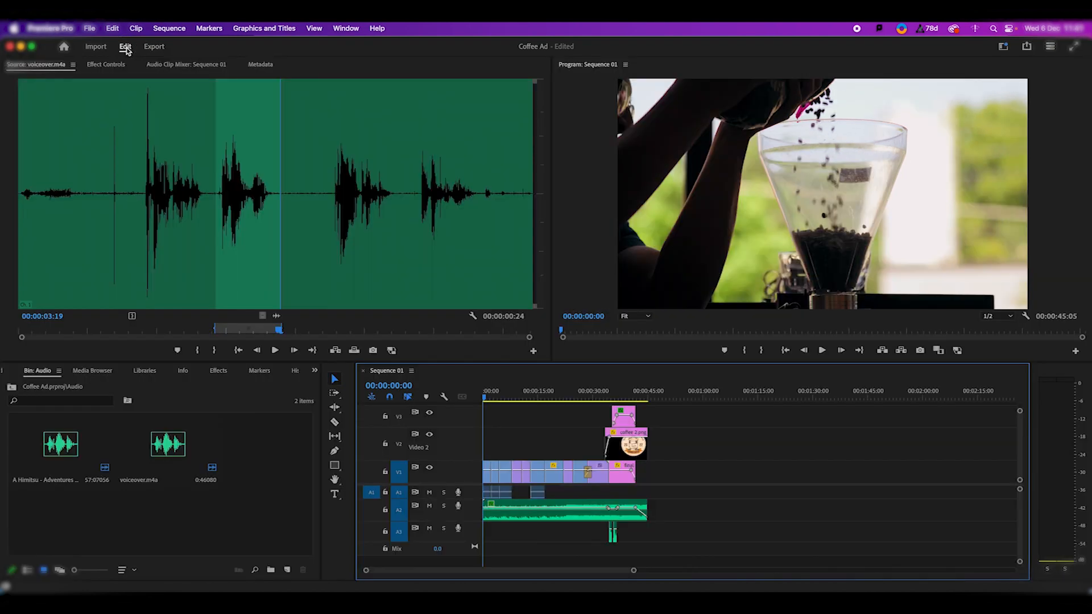
left_click(471, 398)
key("i")
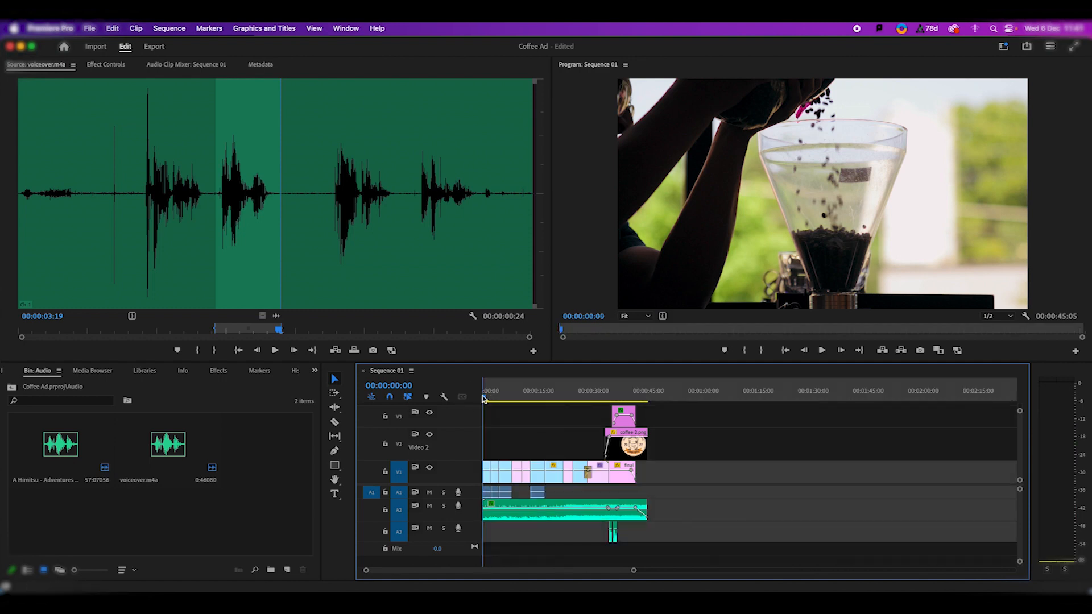
key("End")
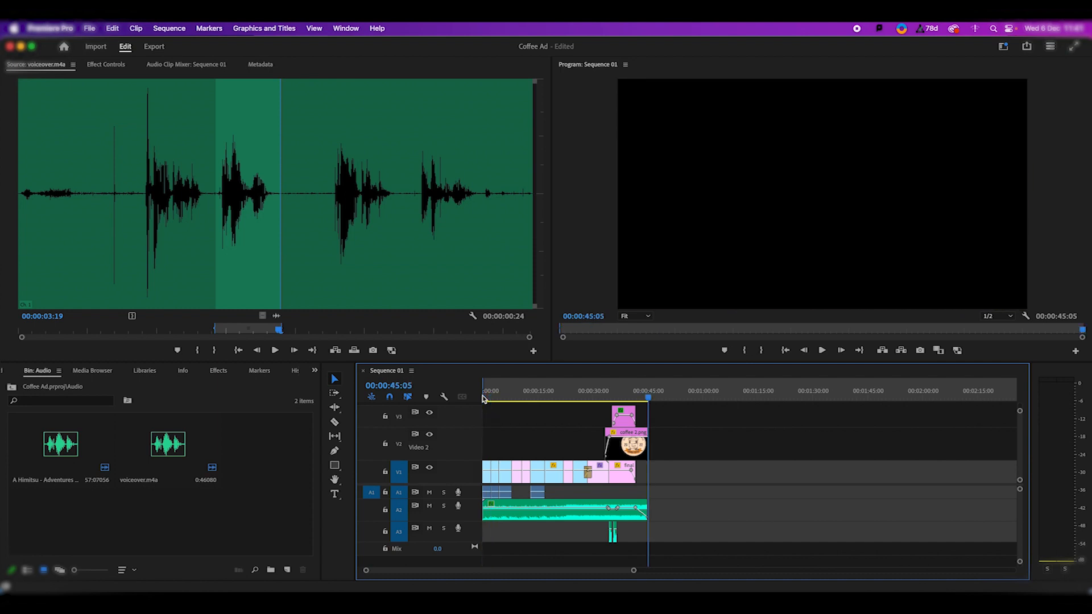
key("o")
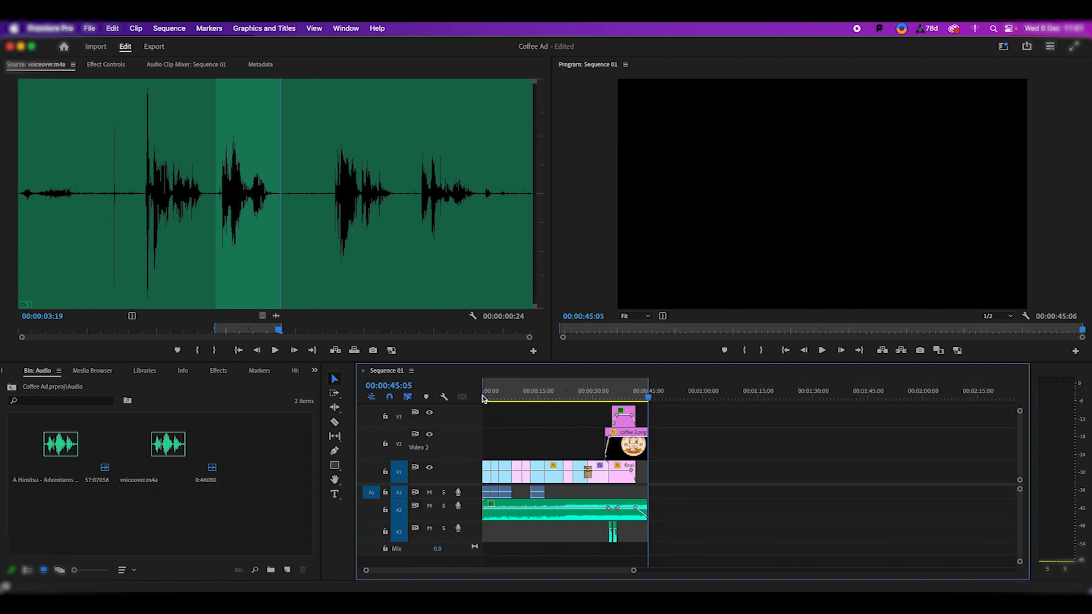
- Reopen the export settings and look through the range options, keeping Entire Source
left_click(154, 46)
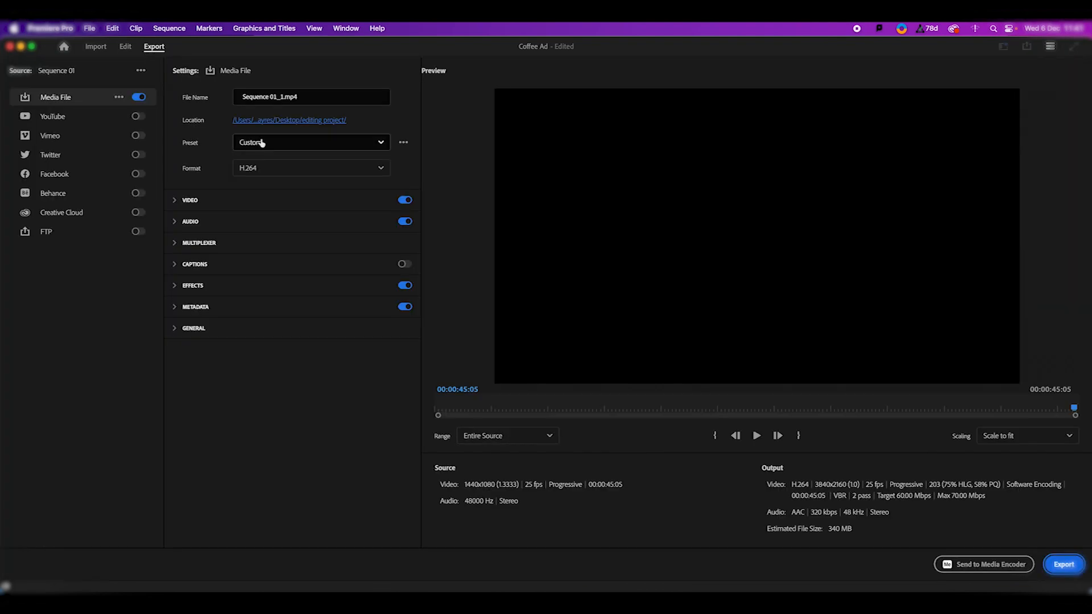
left_click(306, 99)
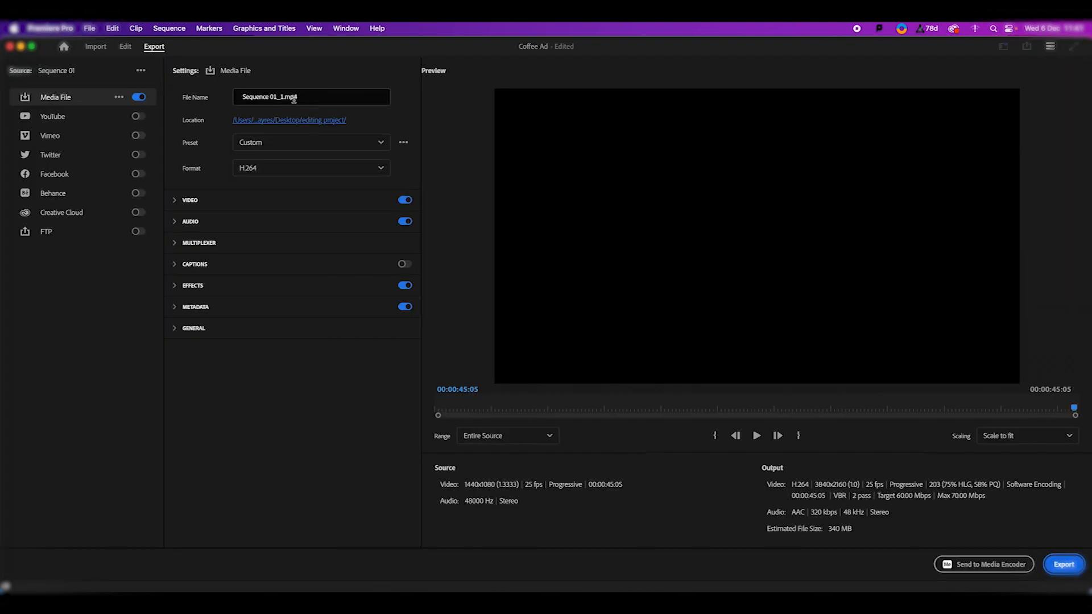
left_click(550, 438)
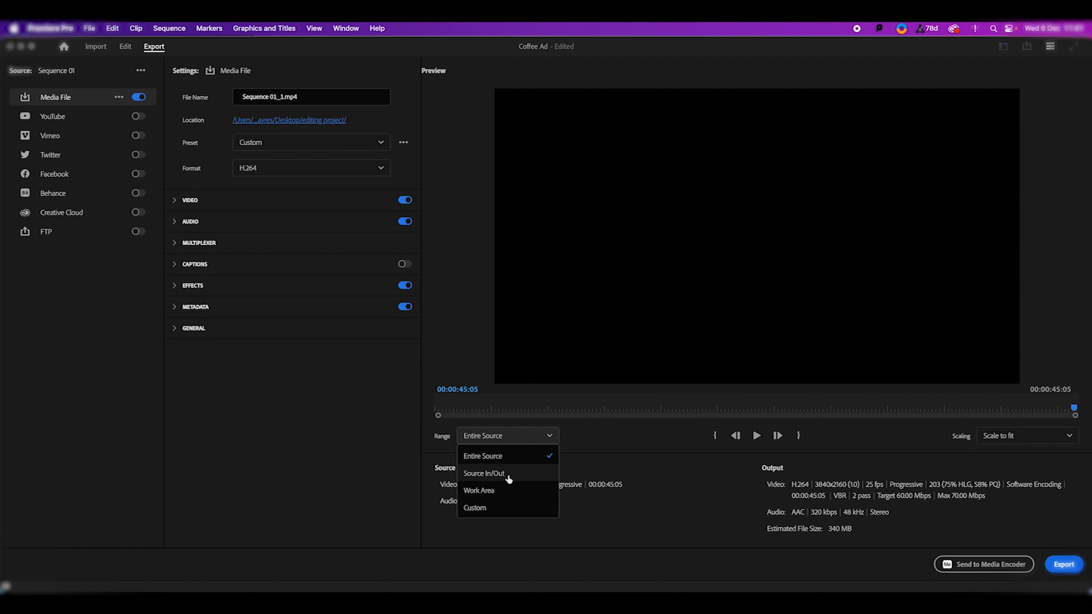
left_click(603, 474)
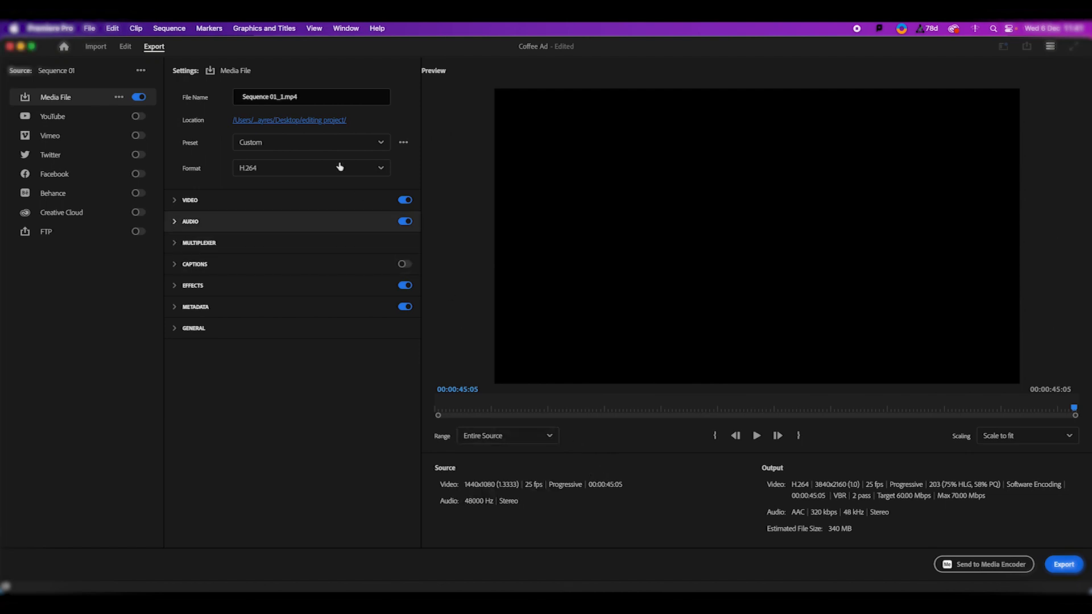
- Rename the export file as Coffee Ad
left_click(303, 97)
type("Coffee Ad")
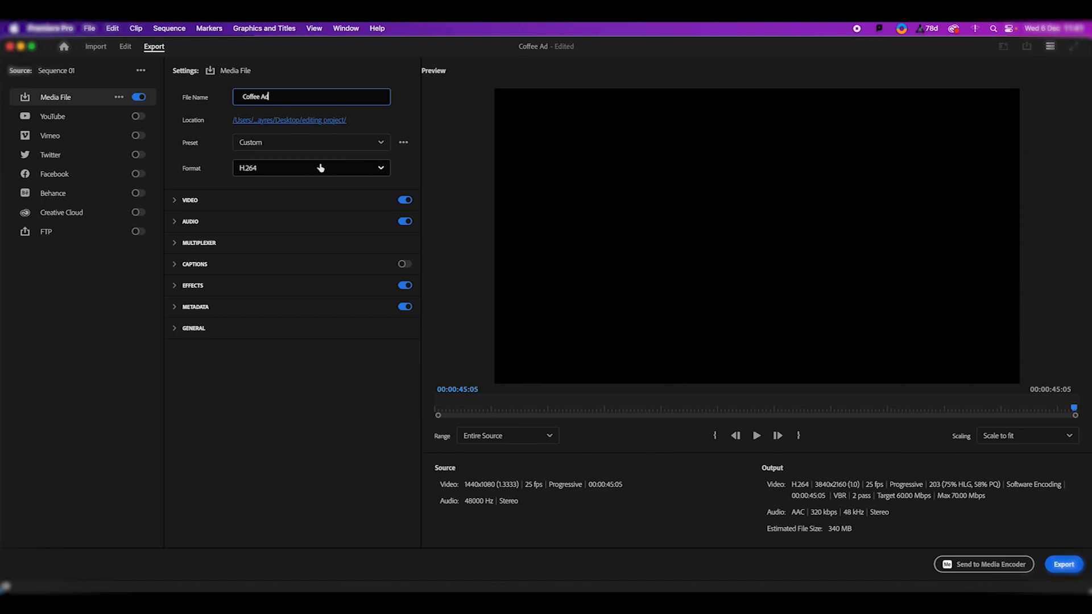
- Check the available export presets, keep Custom, and start exporting the video
left_click(374, 144)
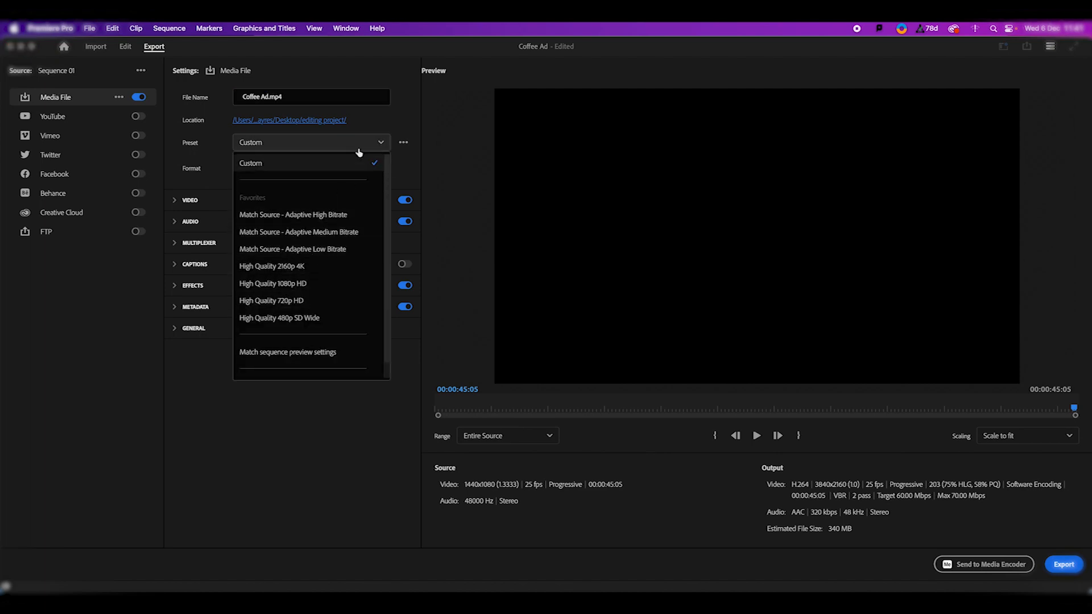
left_click(405, 169)
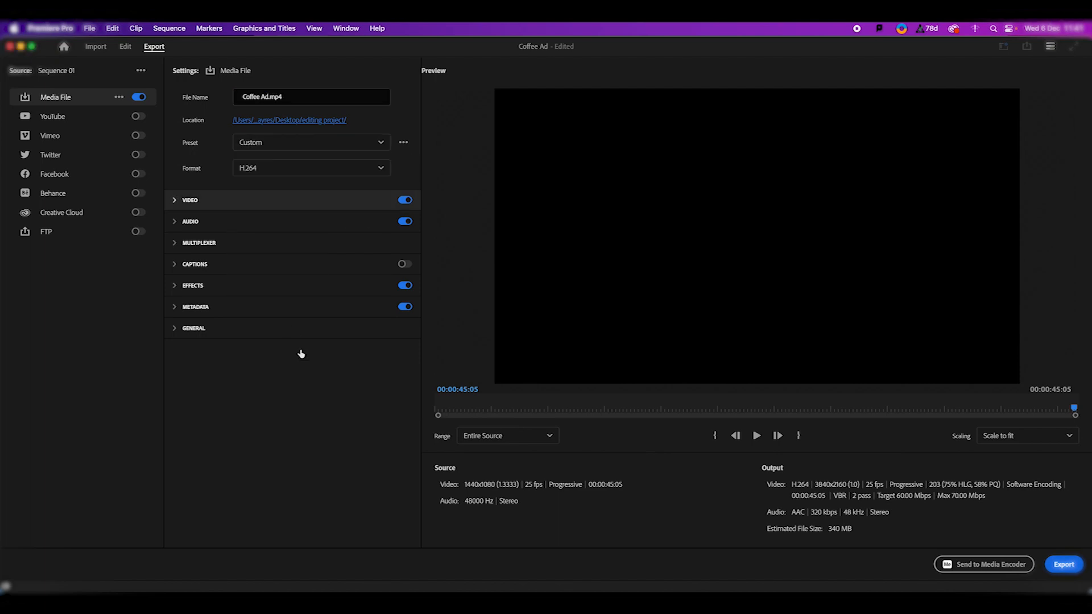
left_click(1065, 565)
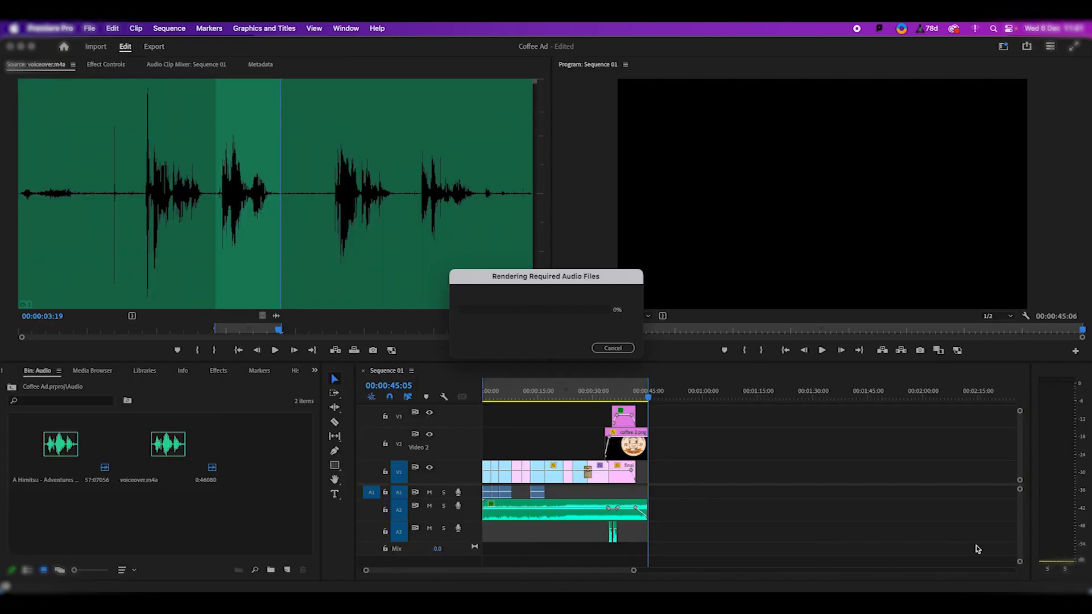